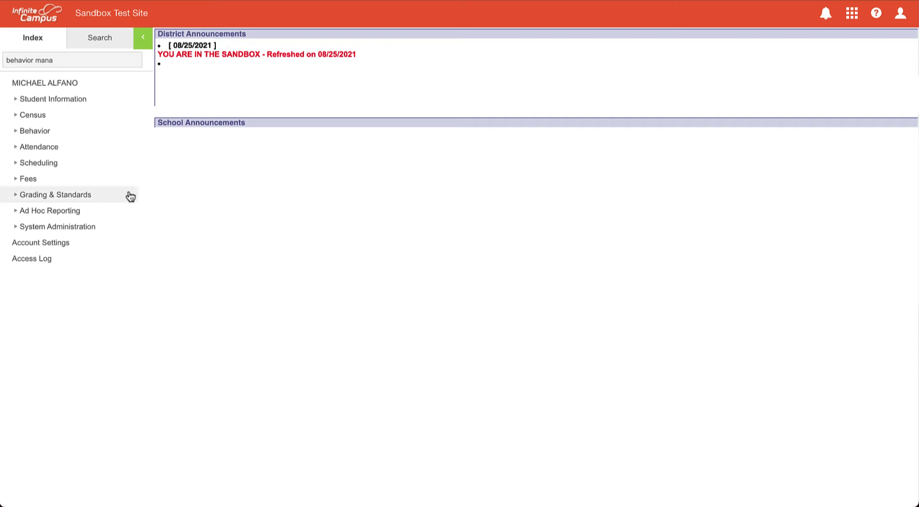
# Expand the Behavior section of the index.
pyautogui.click(16, 133)
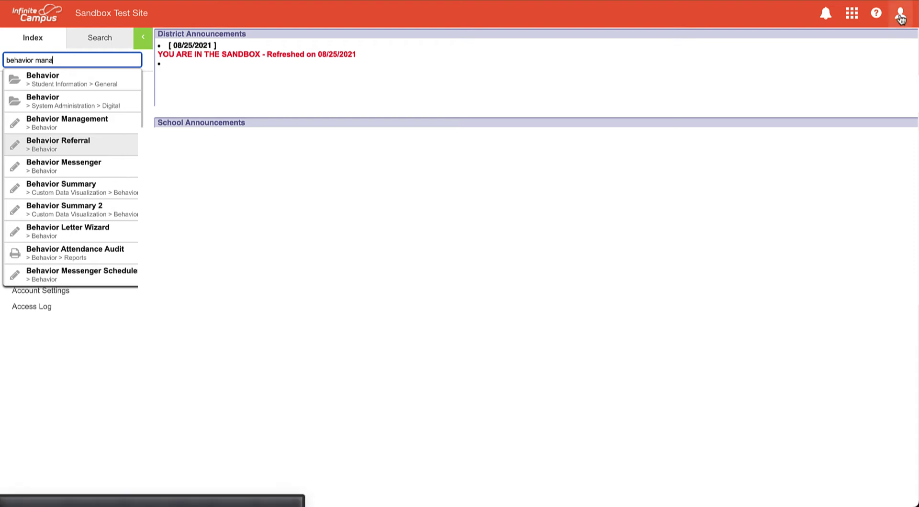
# Switch to the new-look interface and open the Behavior Management incident list.
pyautogui.click(901, 18)
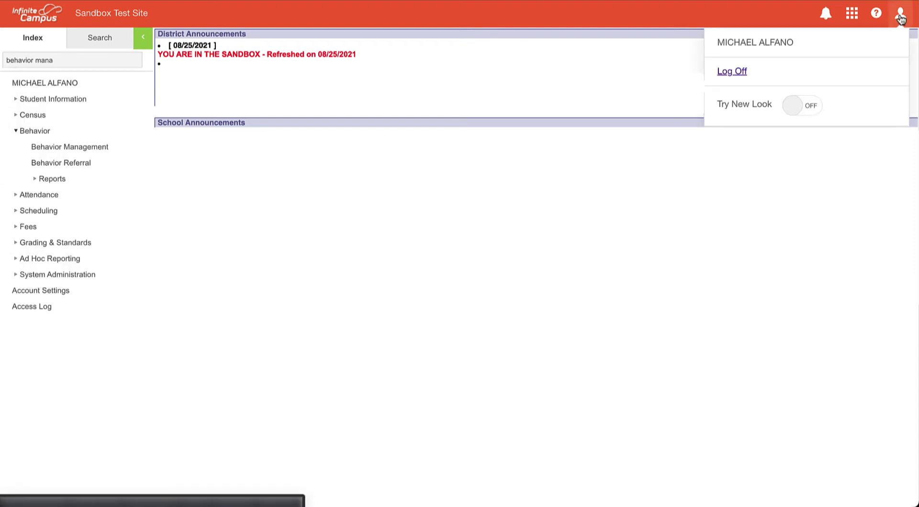
pyautogui.click(802, 108)
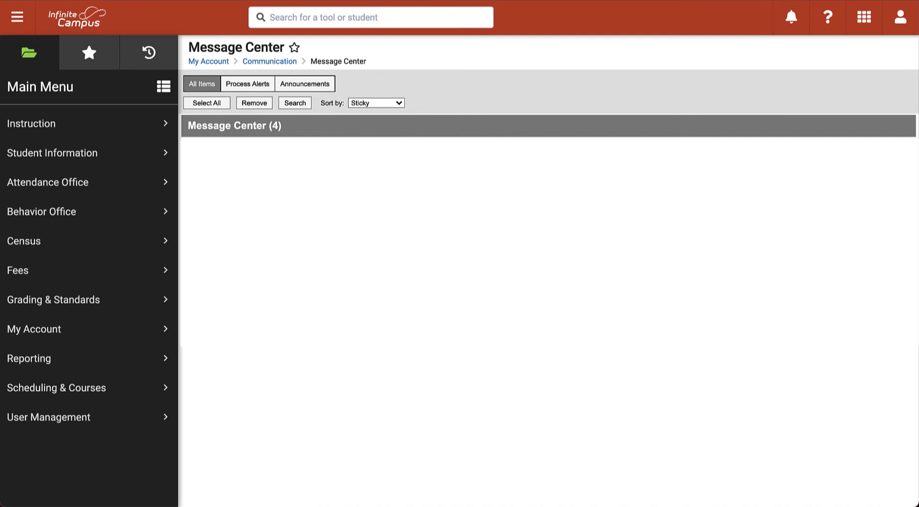
pyautogui.click(165, 213)
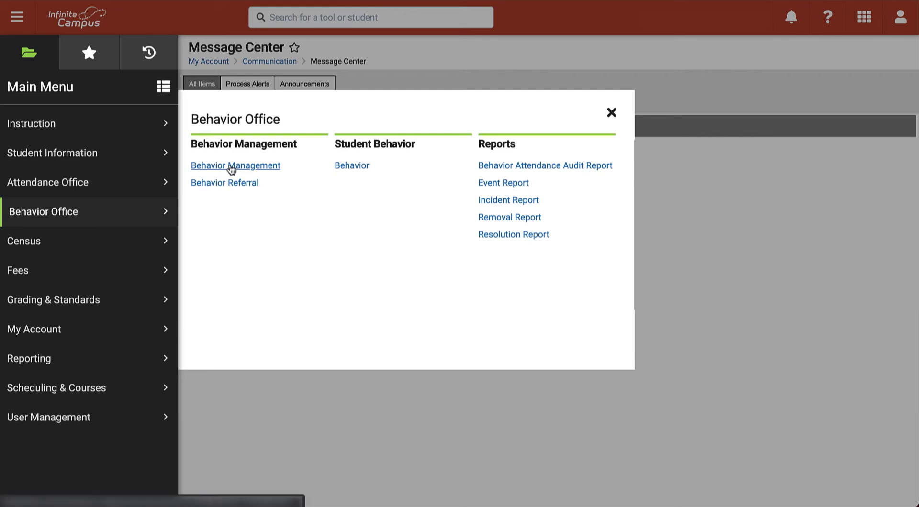
pyautogui.click(322, 19)
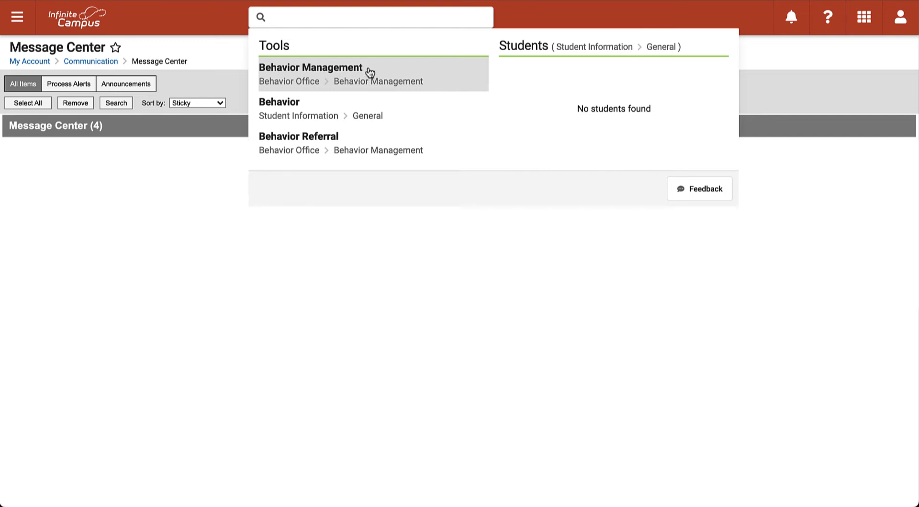
pyautogui.click(369, 73)
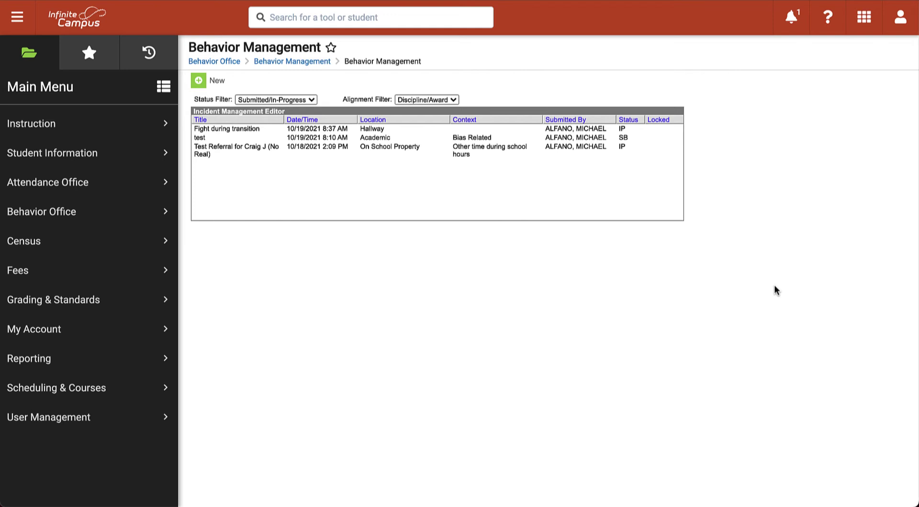
pyautogui.press('Tab')
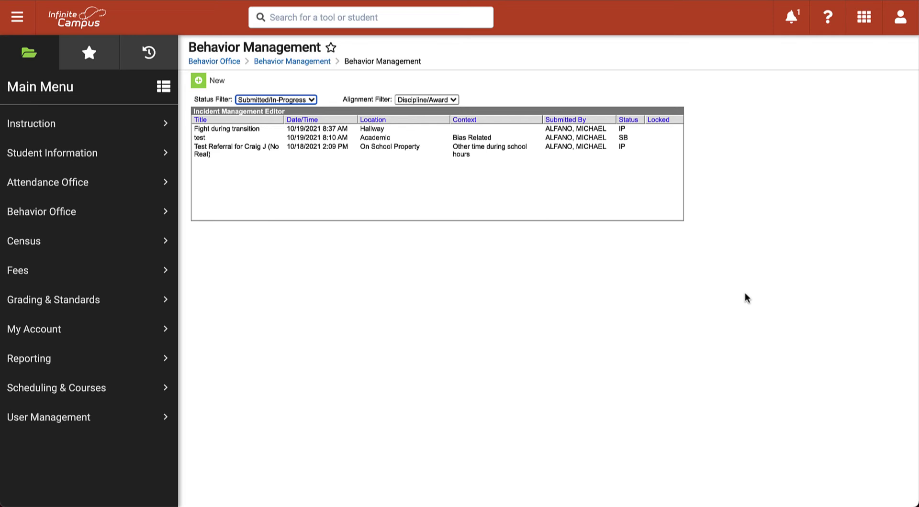
pyautogui.click(312, 101)
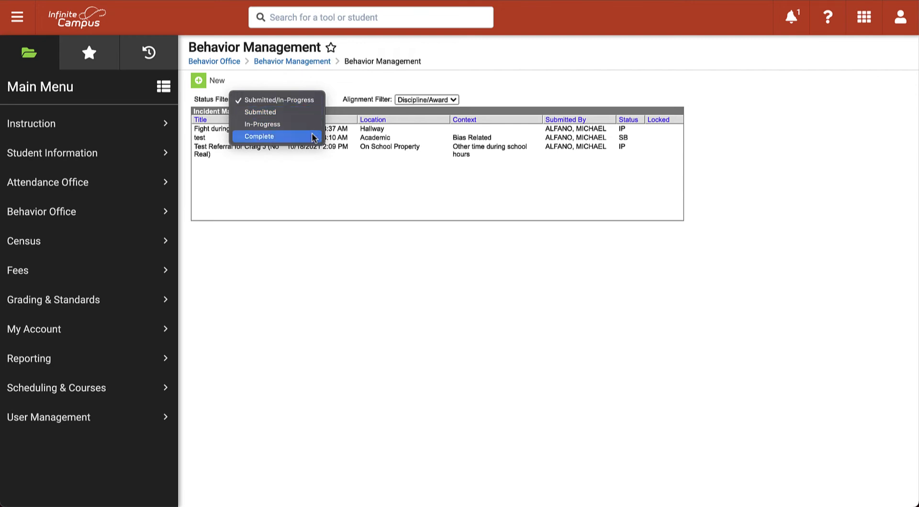
pyautogui.click(333, 98)
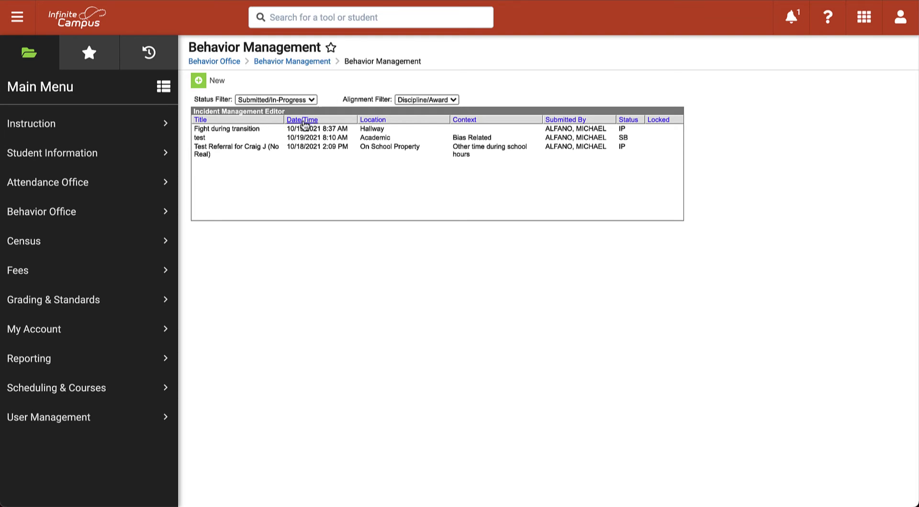
# Open the 'Fight during transition' incident and start a new resolution for it.
pyautogui.click(275, 134)
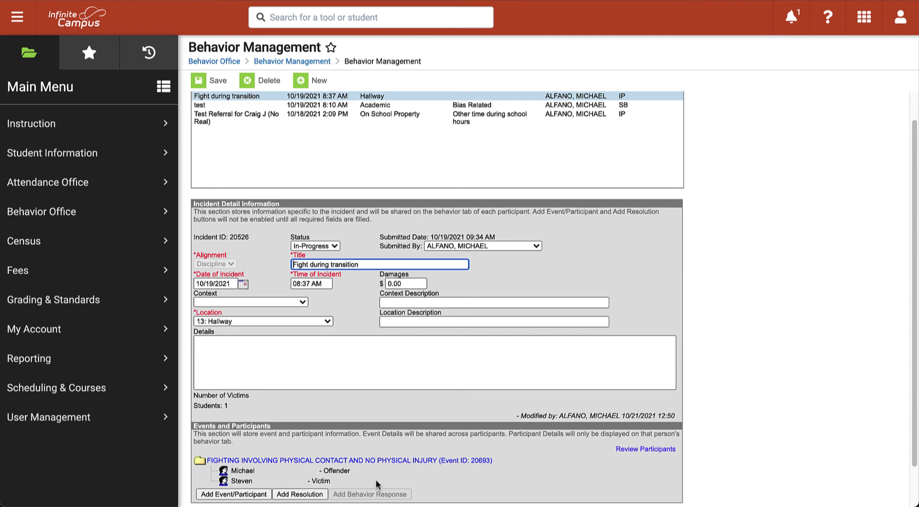
pyautogui.click(316, 498)
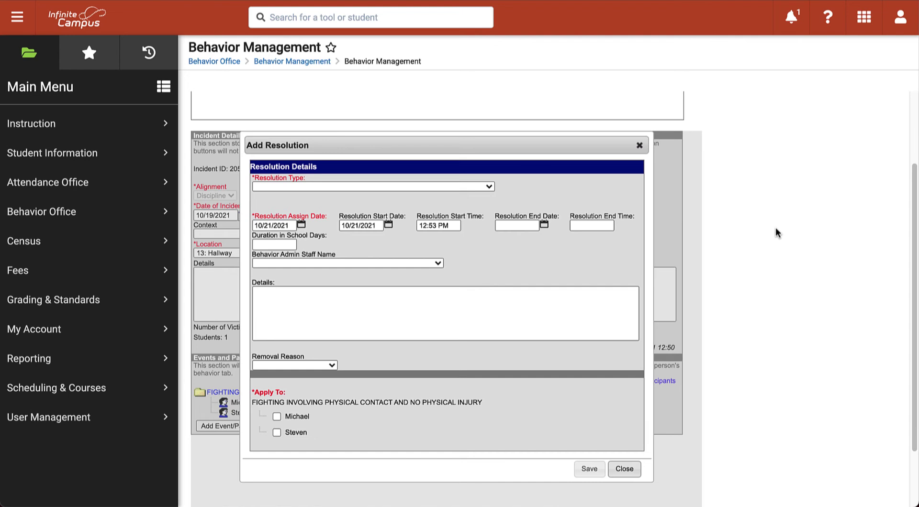
# Choose 'IS2: IN-SCHOOL SUSPENSION-2 DAY' as the resolution type.
pyautogui.click(489, 187)
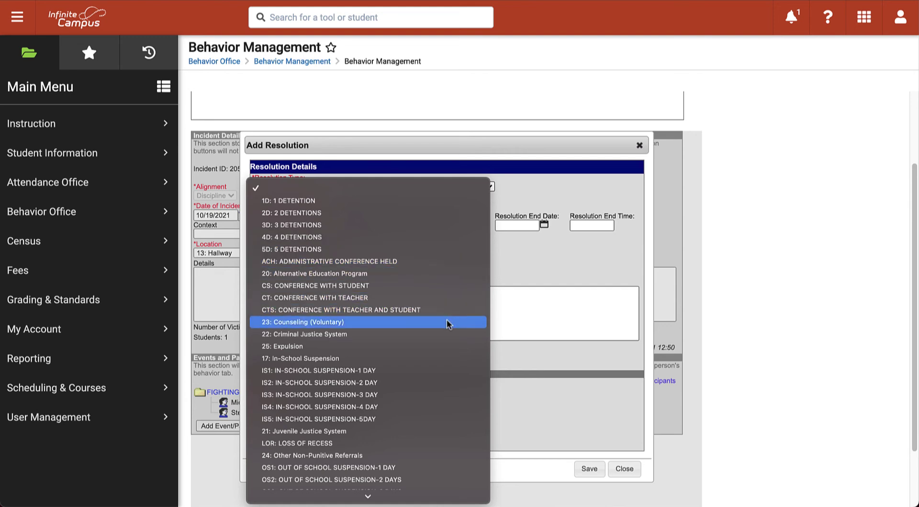
pyautogui.click(434, 383)
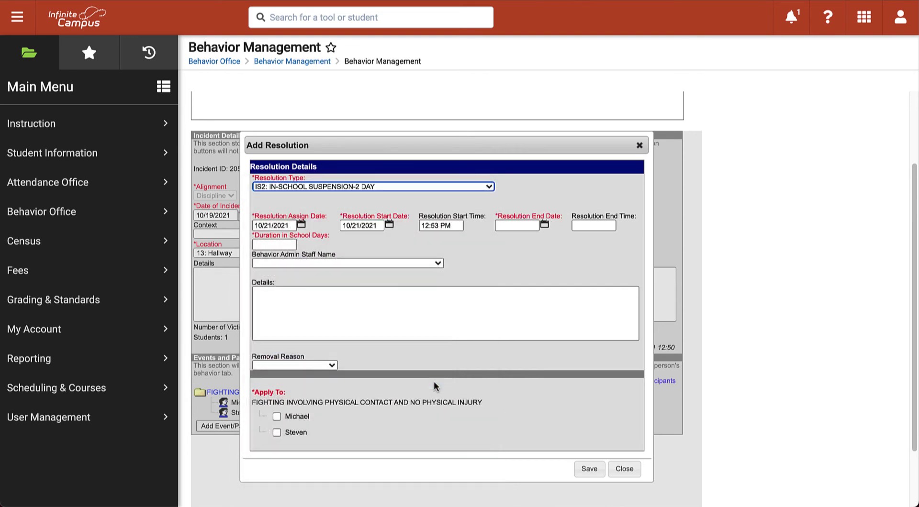
# Set the suspension to run 10/22/2021 to 10/25/2021 with a 2 school-day duration.
pyautogui.click(389, 227)
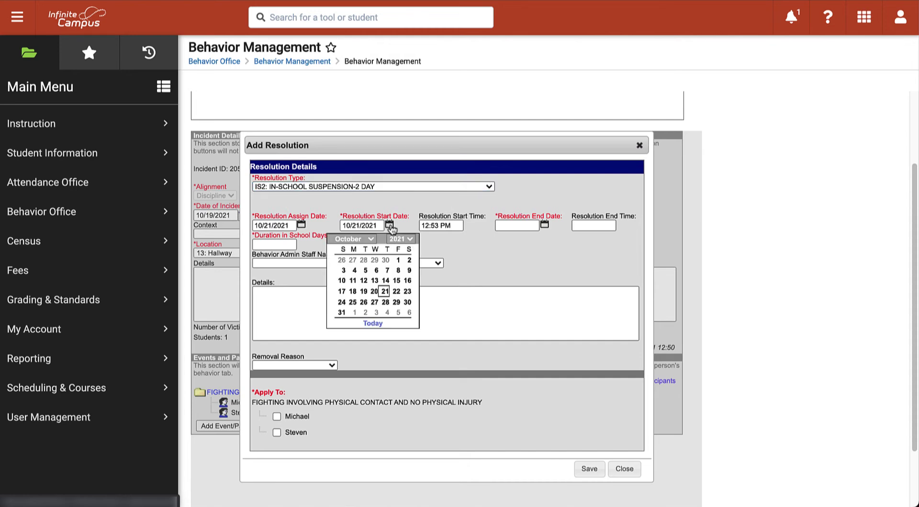
pyautogui.click(397, 292)
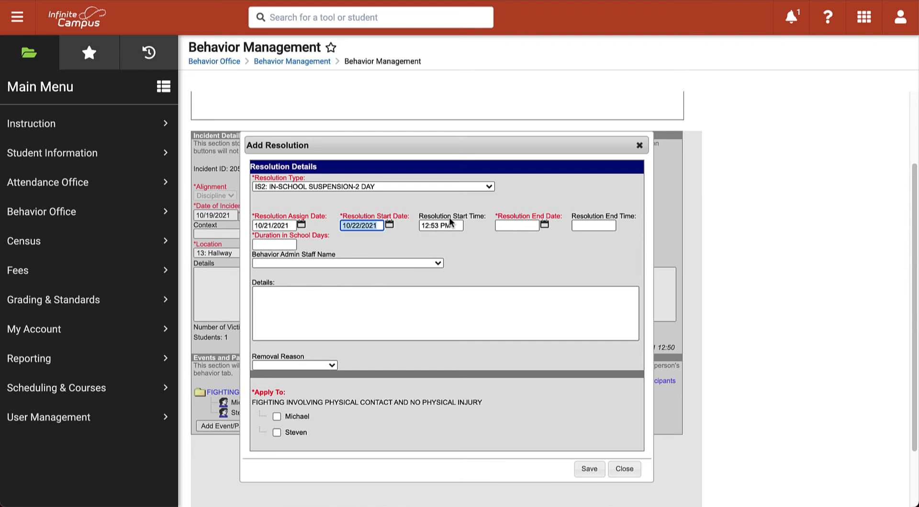
pyautogui.click(545, 226)
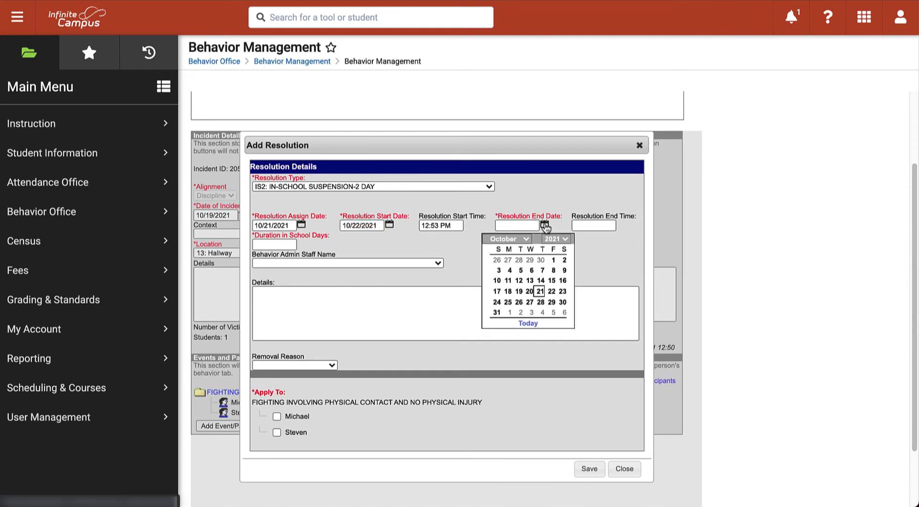
pyautogui.click(508, 303)
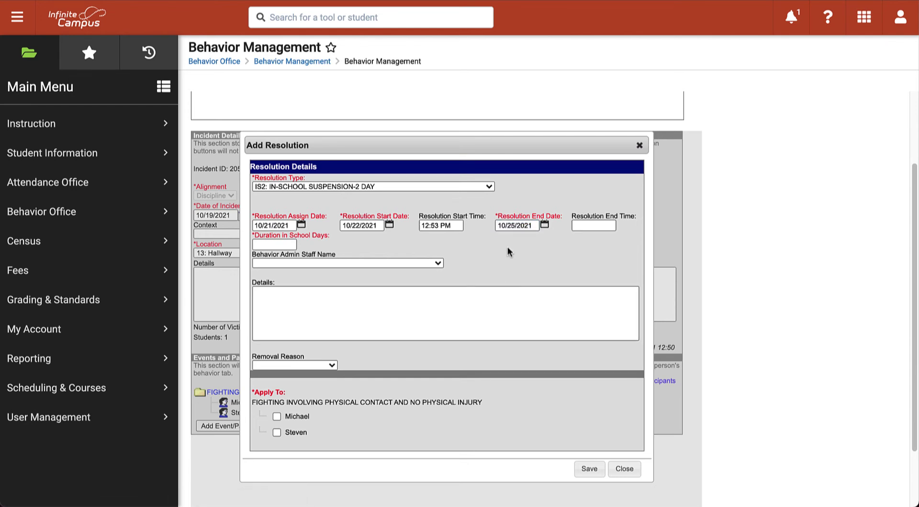
pyautogui.click(277, 245)
pyautogui.write('2')
pyautogui.click(347, 250)
# Assign the admin staff member, leave Removal Reason blank, and save the resolution for the offender.
pyautogui.click(438, 264)
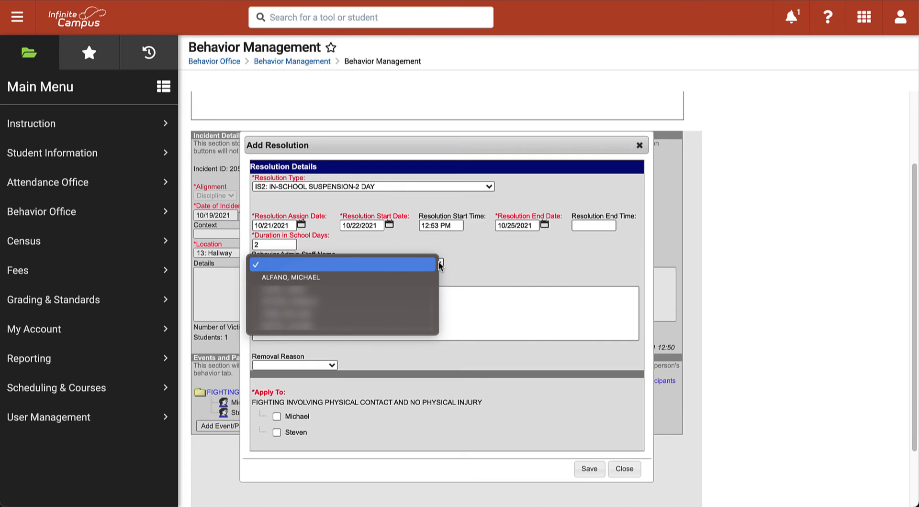
pyautogui.click(417, 278)
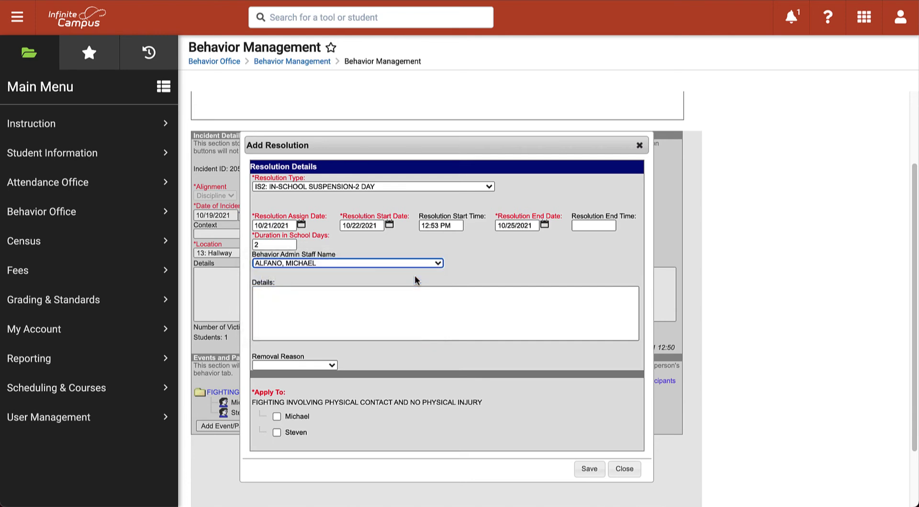
pyautogui.click(417, 281)
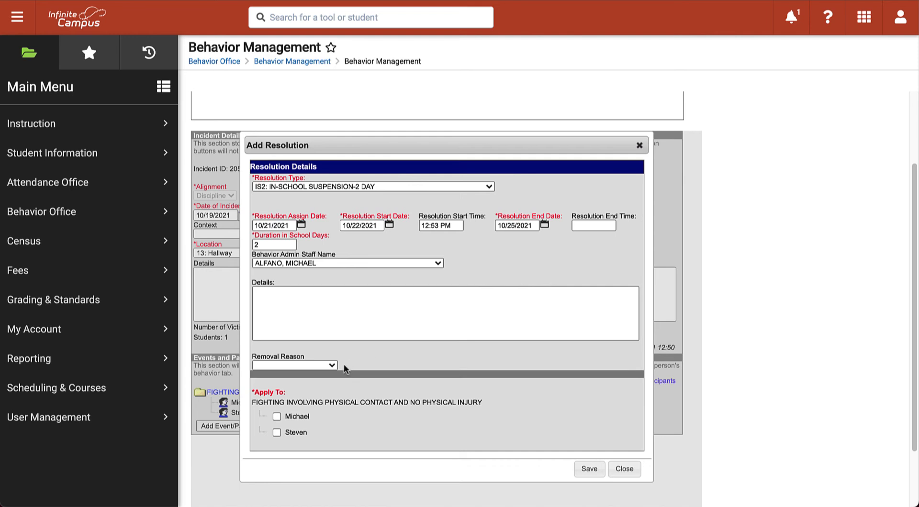
pyautogui.click(331, 366)
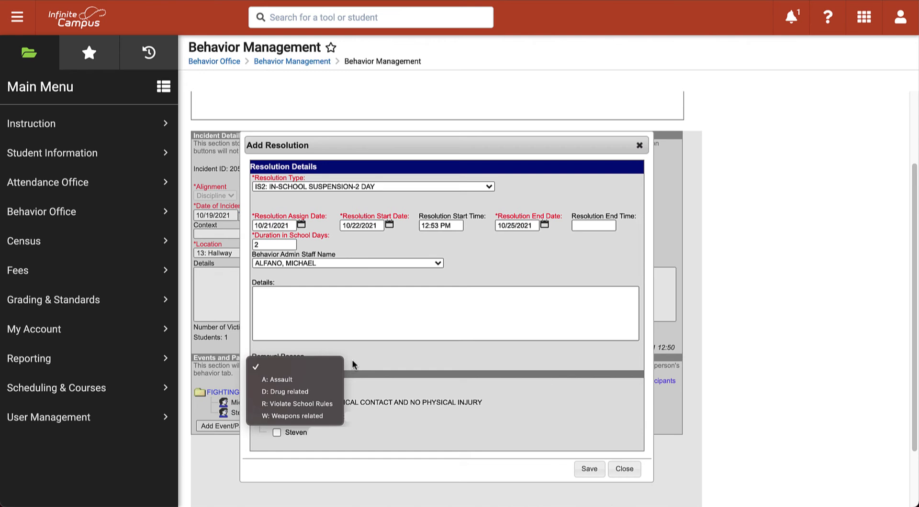
pyautogui.click(354, 363)
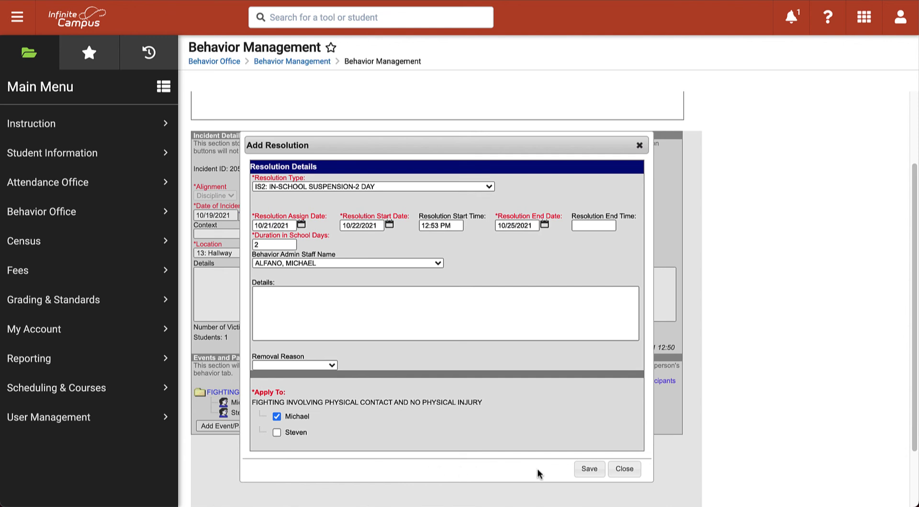
pyautogui.click(589, 469)
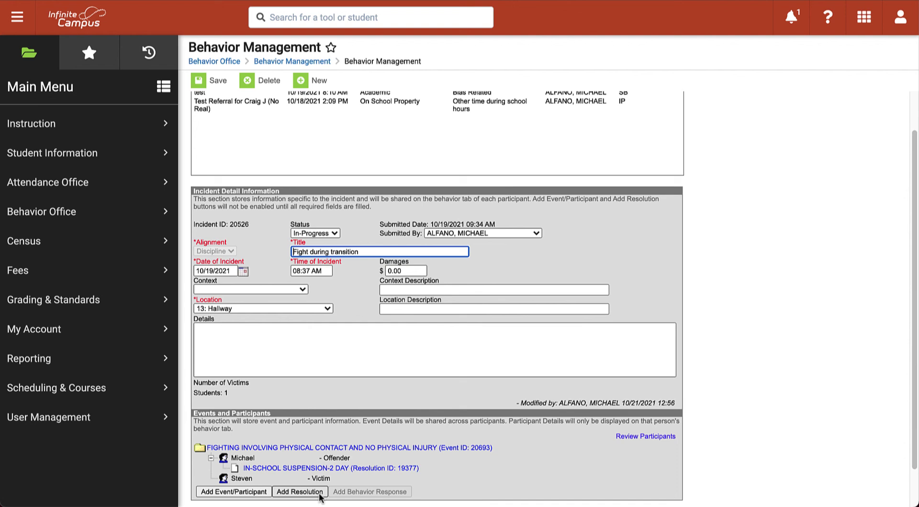
# Change the incident status to Complete and save it.
pyautogui.click(336, 234)
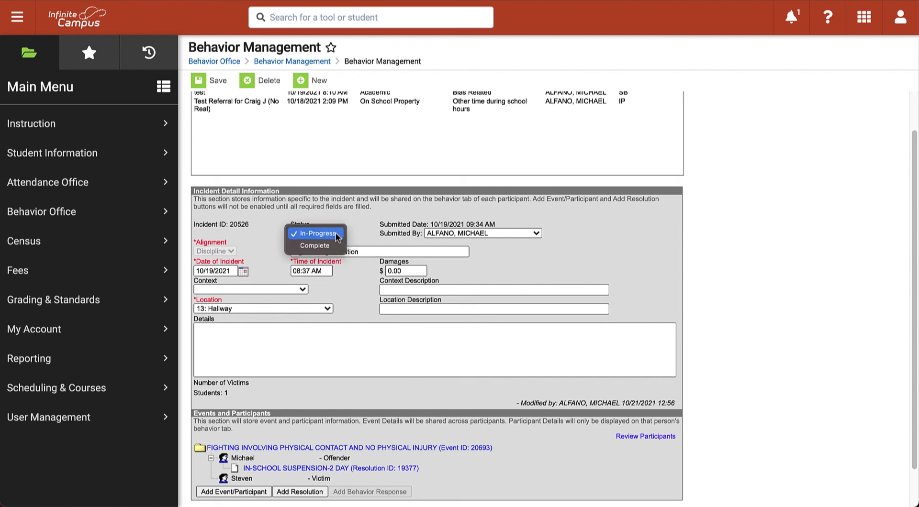
pyautogui.click(316, 246)
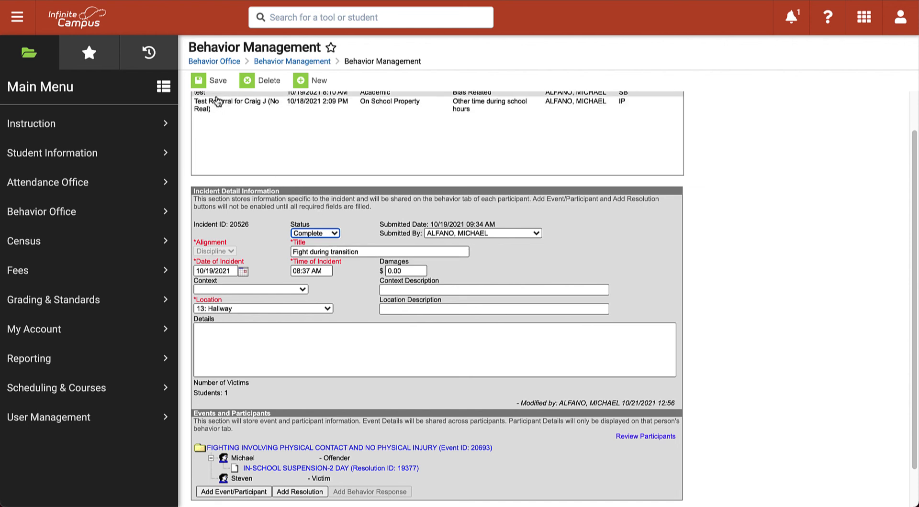
pyautogui.click(212, 82)
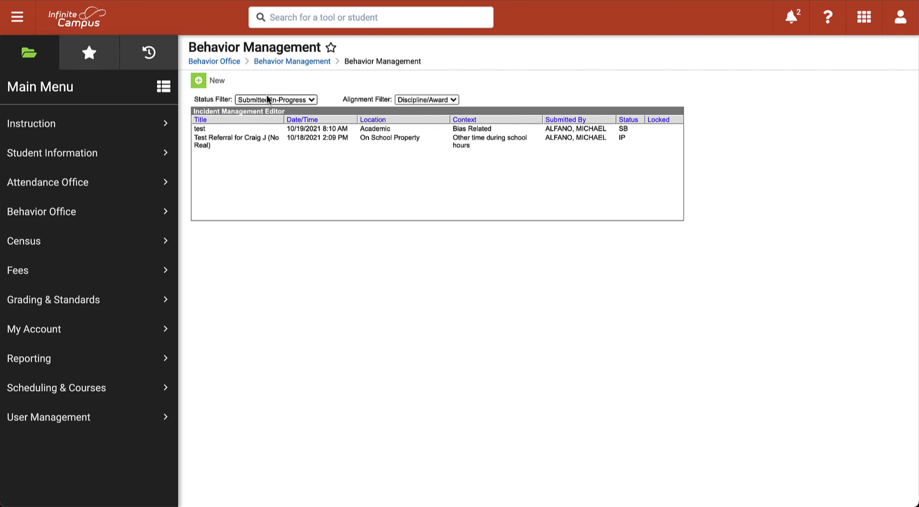
# Filter the incident list to Complete incidents, confirming the Leave site prompt.
pyautogui.click(312, 100)
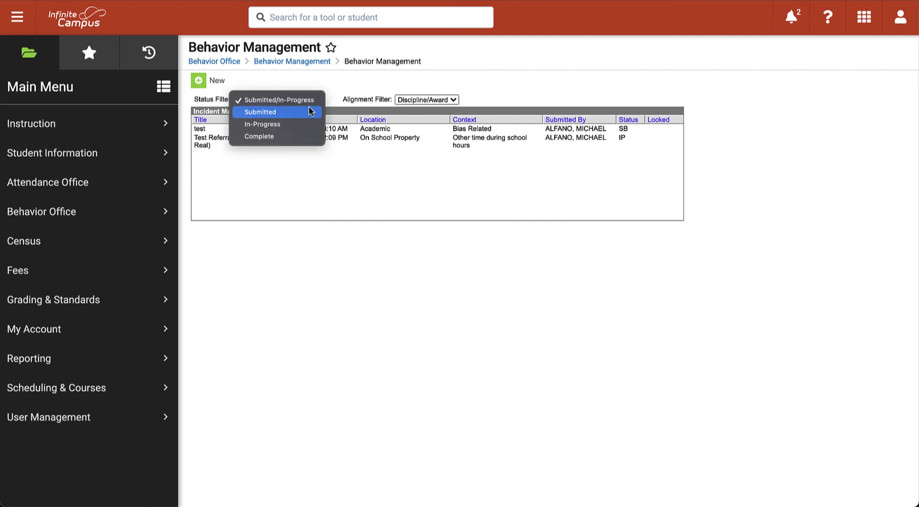
pyautogui.click(301, 136)
pyautogui.click(476, 170)
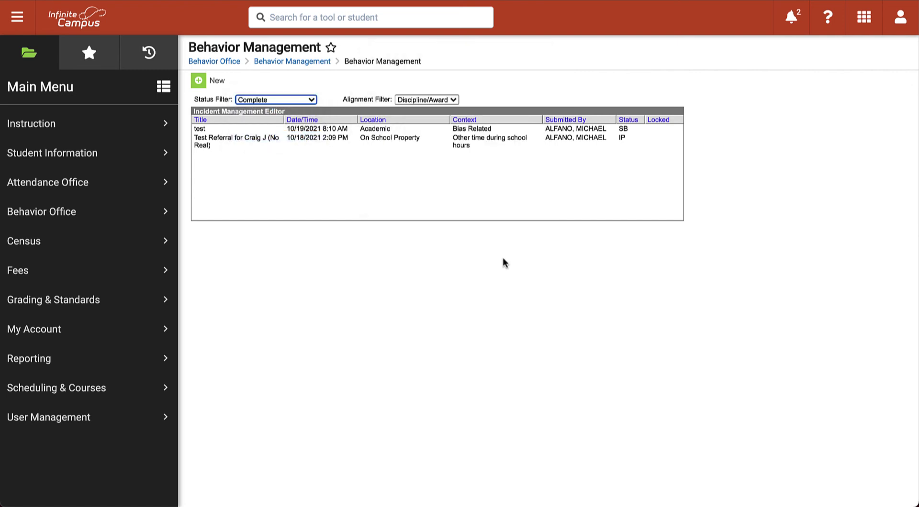